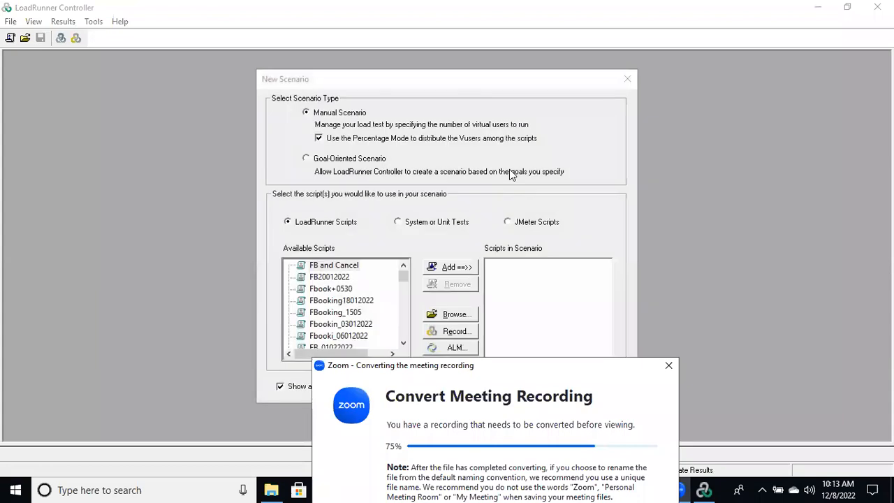
Turn off percentage mode for distributing Vusers in the new manual scenario
left_click(396, 80)
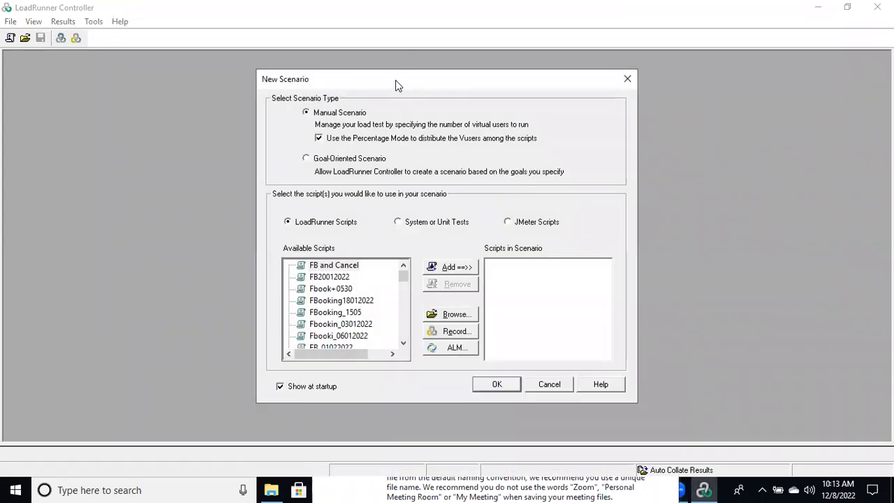
left_click_drag(395, 80, 288, 48)
left_click(211, 107)
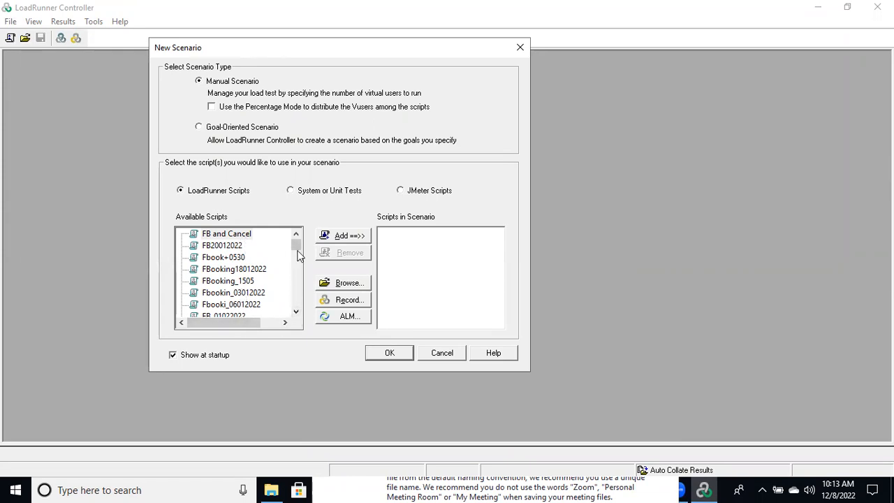
Add the Webtour_FlightBooking_08122022 script to the scenario and create the scenario
left_click_drag(296, 251, 296, 299)
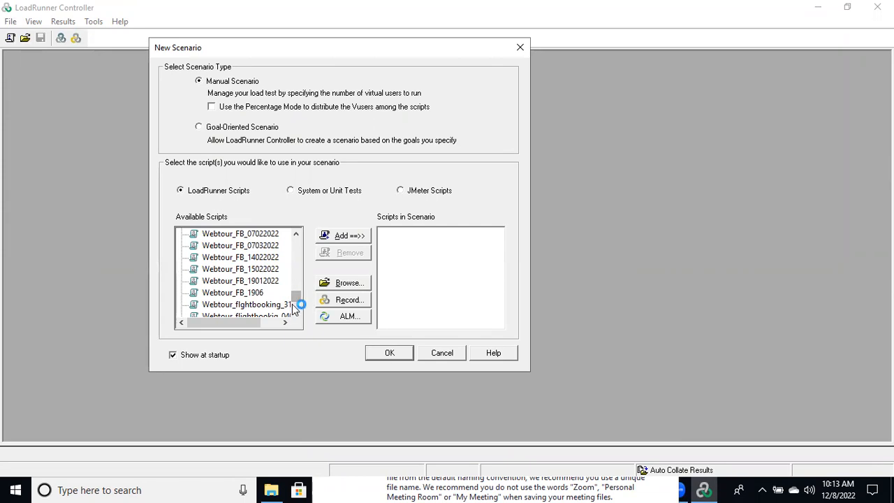
left_click(295, 312)
left_click(296, 313)
left_click_drag(258, 322, 276, 326)
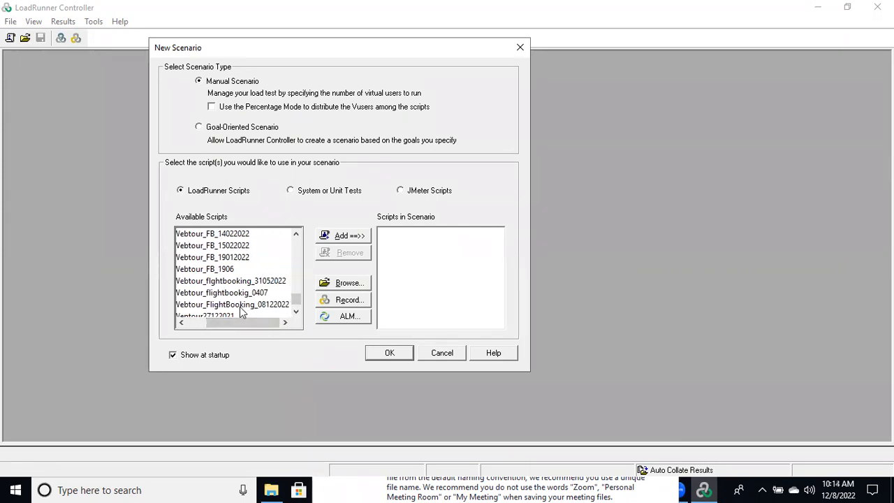
left_click(239, 306)
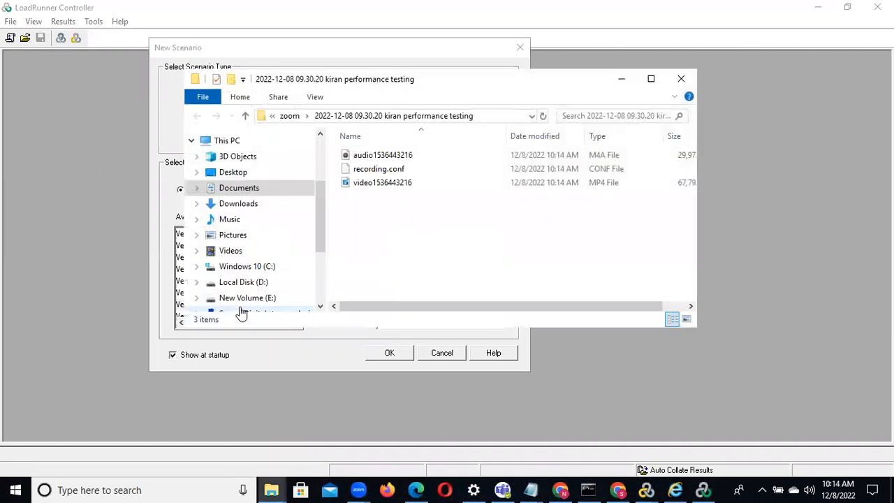
left_click(621, 78)
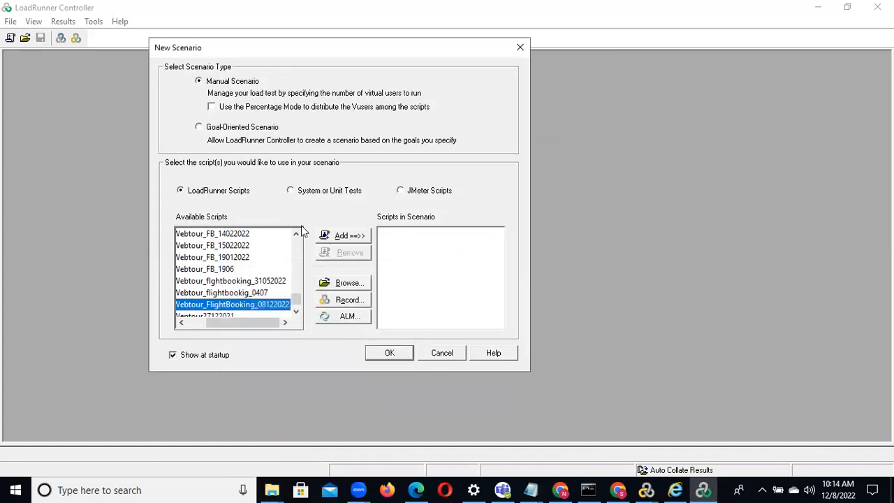
left_click(349, 236)
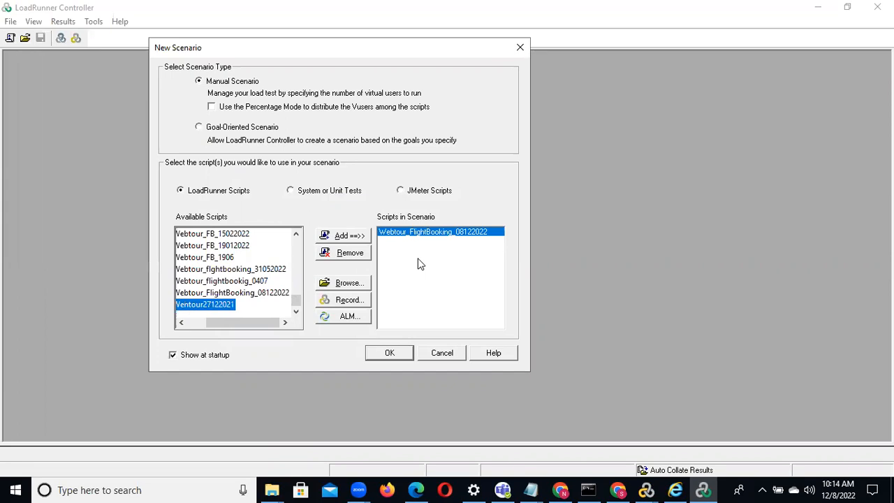
left_click(390, 353)
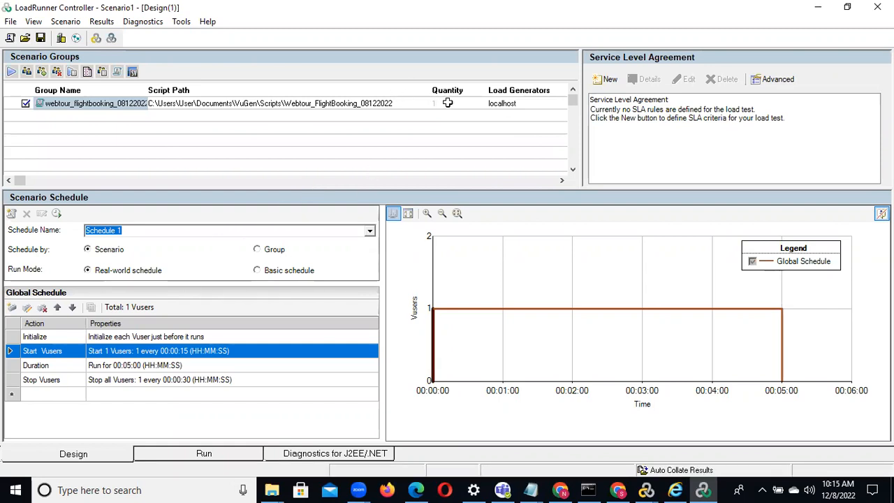
Set the Start Vusers action to start 10 Vusers, 2 every 00:00:01
double_click(147, 354)
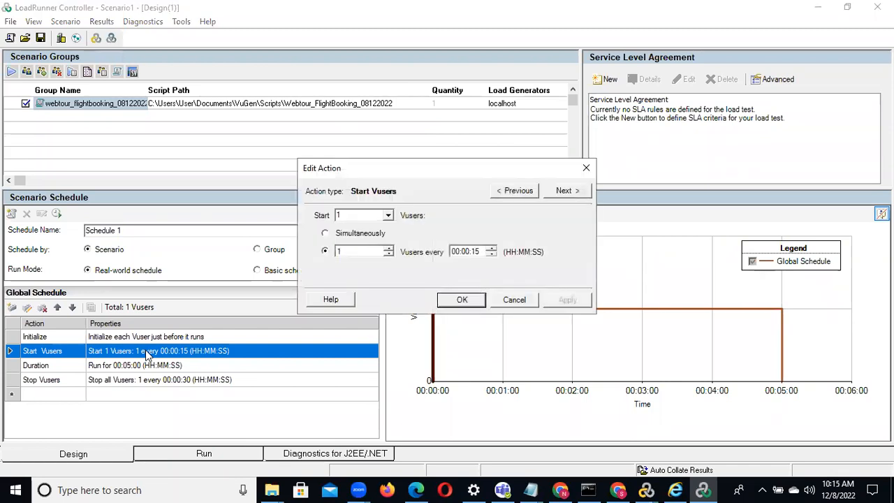
double_click(349, 216)
type("50")
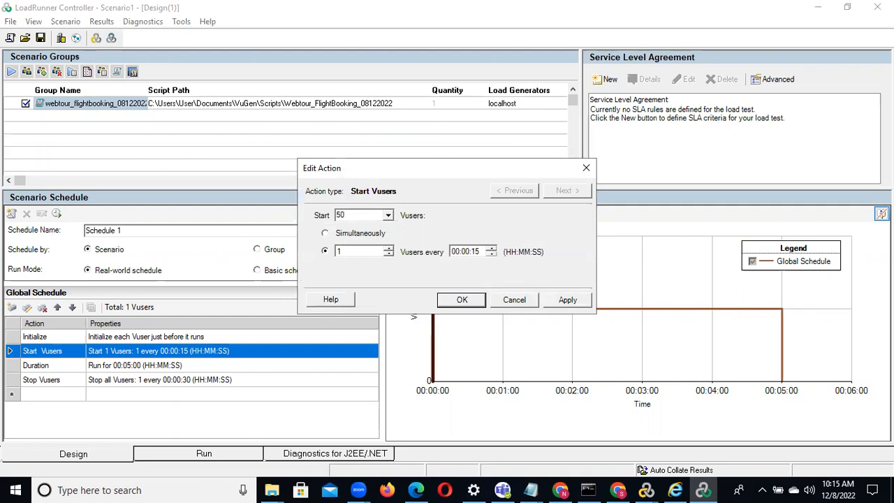
key("BackSpace")
key("BackSpace")
type("10000")
key("BackSpace")
key("BackSpace")
key("BackSpace")
key("BackSpace")
type("2")
left_click(475, 253)
type("1")
left_click(461, 299)
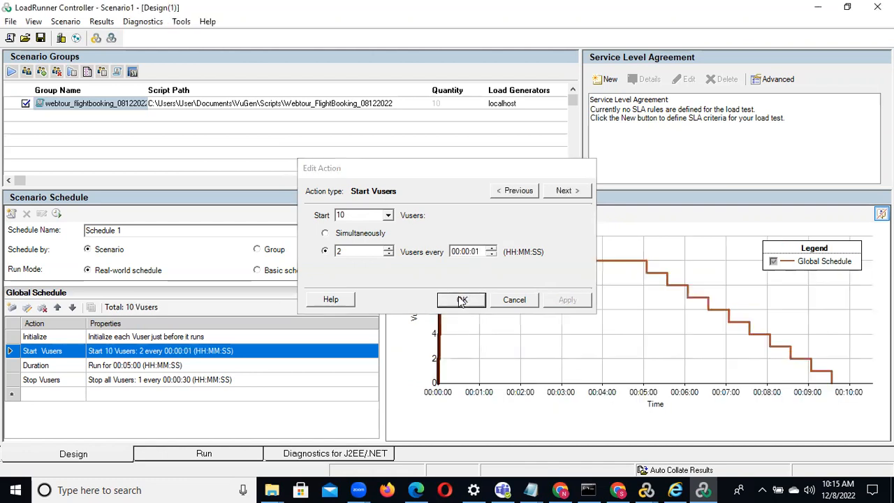
Set the schedule's Duration action to run for 00:02:00
double_click(142, 368)
left_click(426, 234)
type("2:00")
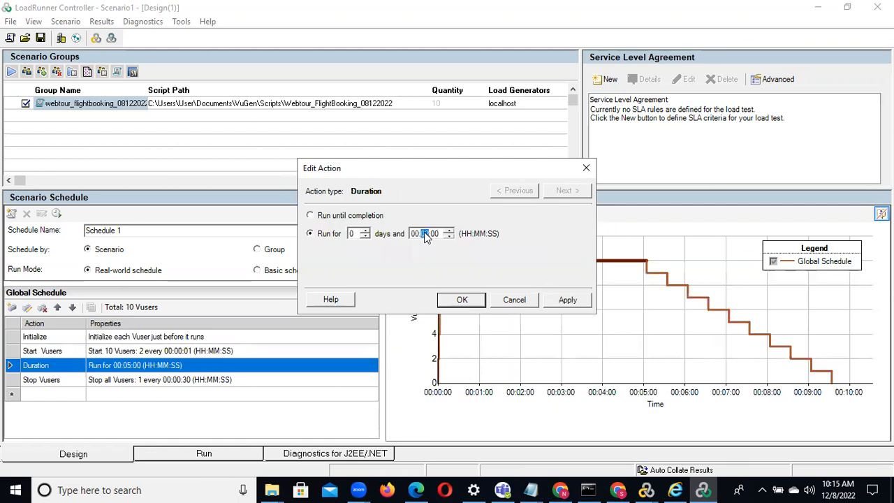
left_click(460, 299)
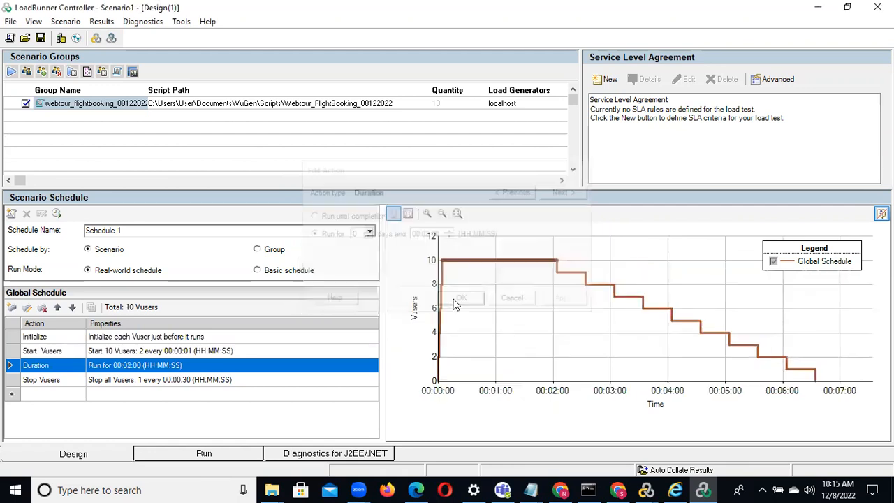
Set the Stop Vusers action to stop all Vusers, 2 every 00:00:01
double_click(165, 379)
double_click(364, 248)
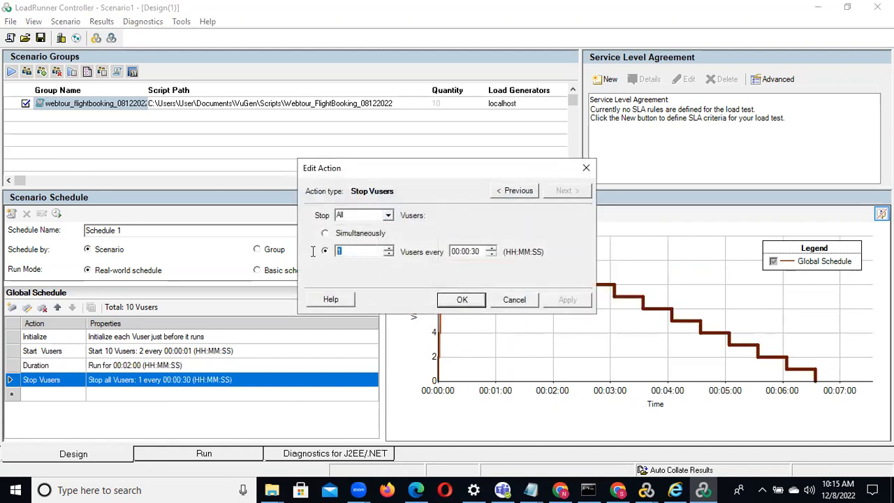
type("2")
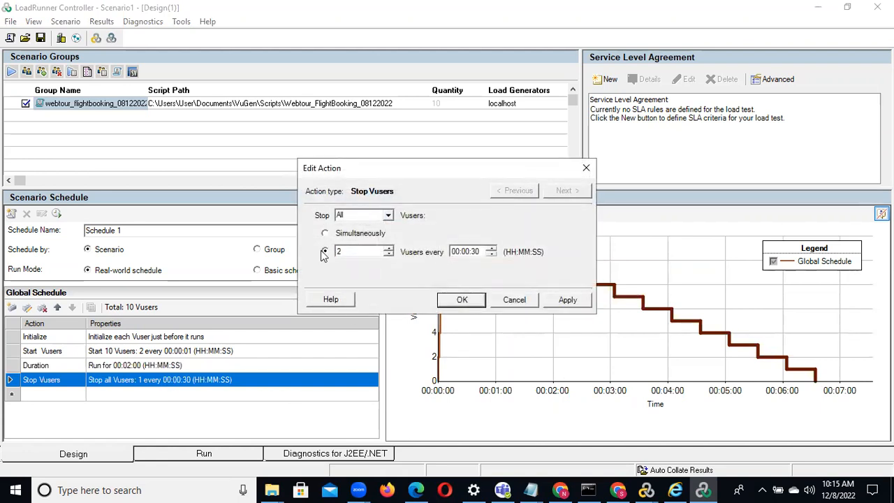
left_click(473, 252)
type("01")
left_click(460, 300)
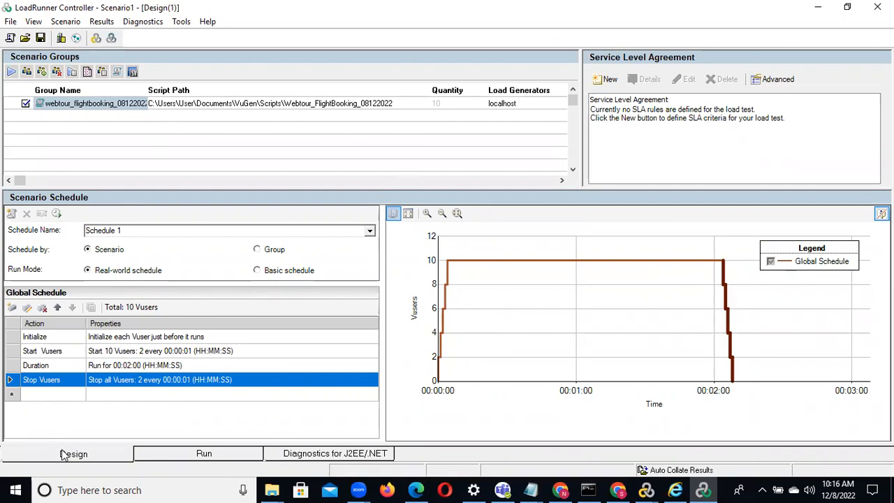
Start the scenario run and show the group's running Vusers in runtime viewers
left_click(156, 452)
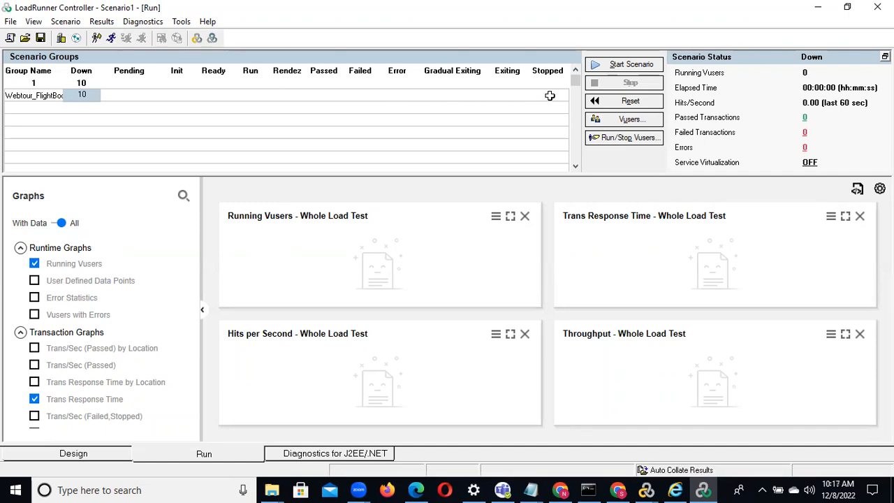
left_click(626, 65)
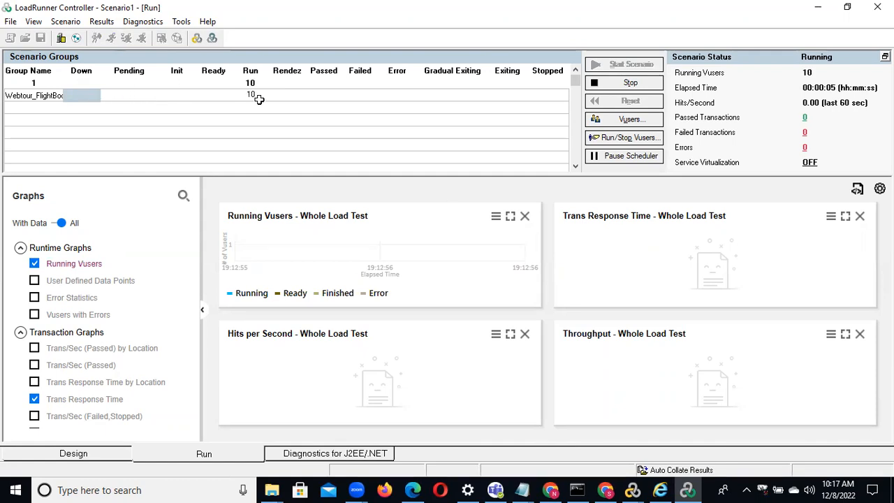
left_click(253, 93)
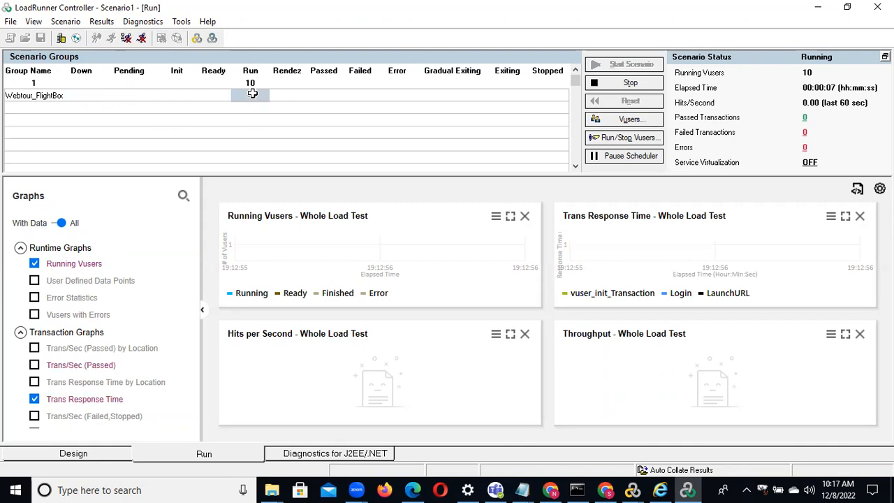
right_click(253, 93)
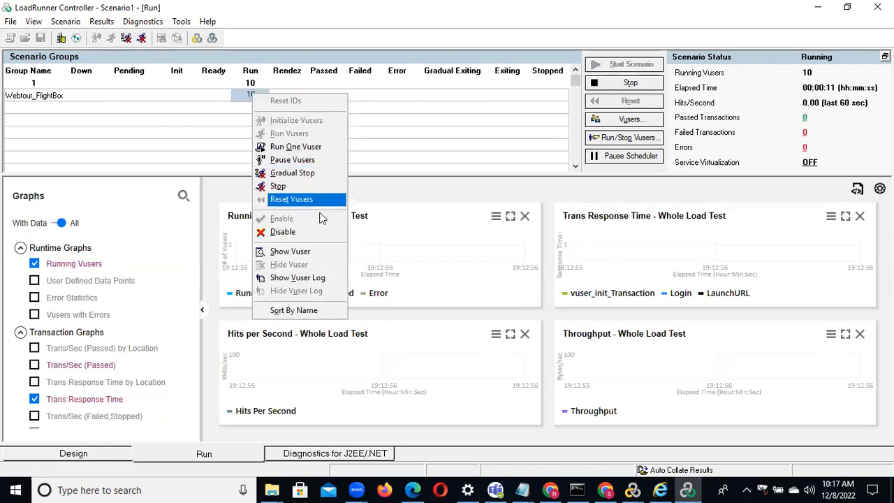
left_click(312, 250)
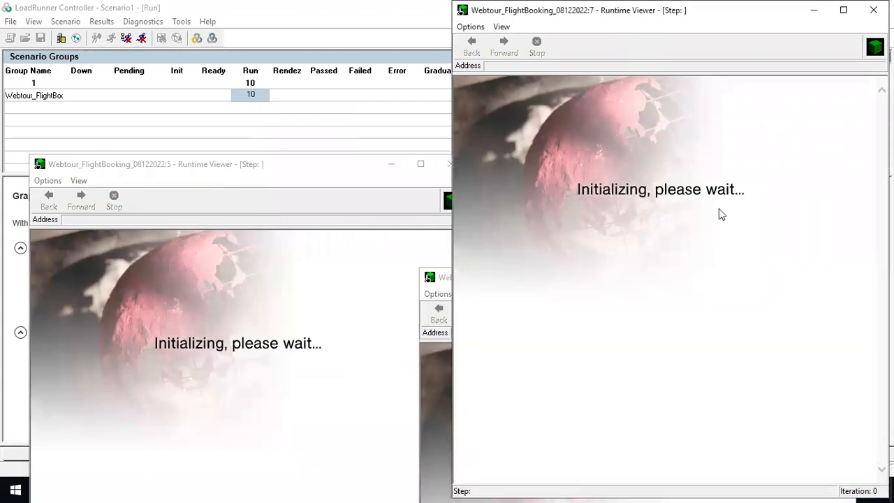
Move the overlapping runtime viewers apart to watch the individual Vusers
left_click(601, 22)
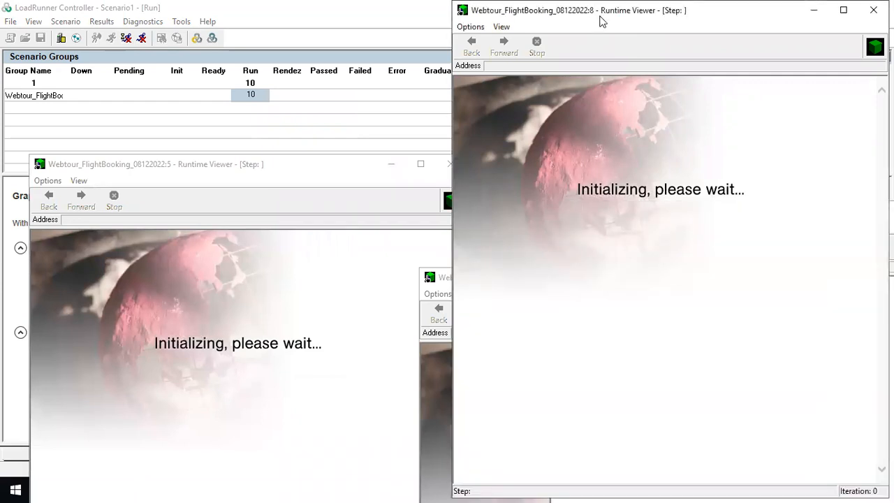
left_click_drag(599, 18, 724, 276)
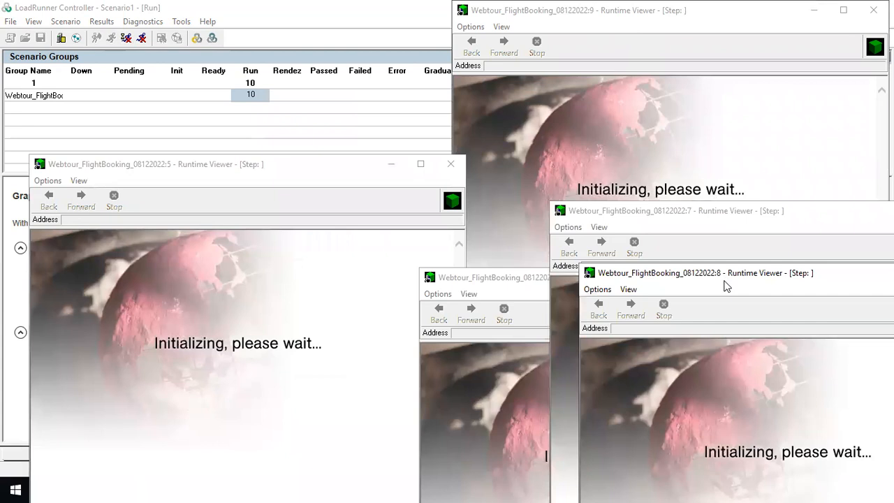
left_click_drag(723, 280, 721, 319)
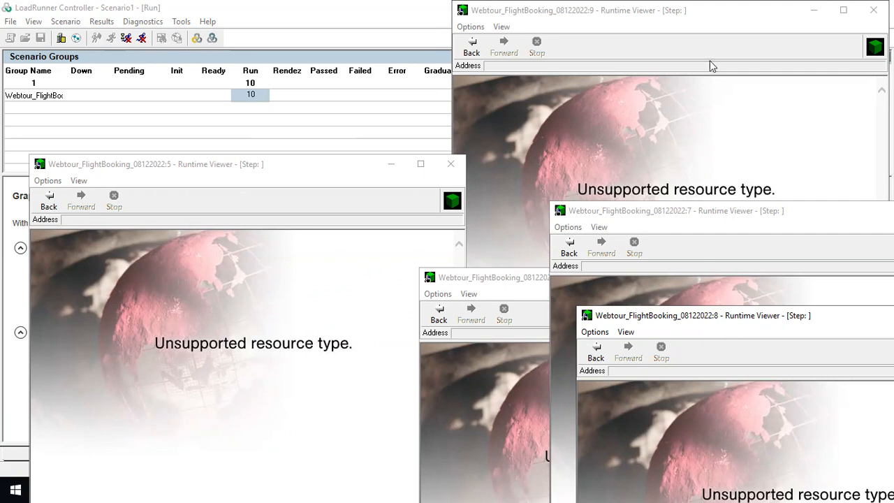
Close the stack of runtime viewers covering the scenario status and controls
left_click(873, 10)
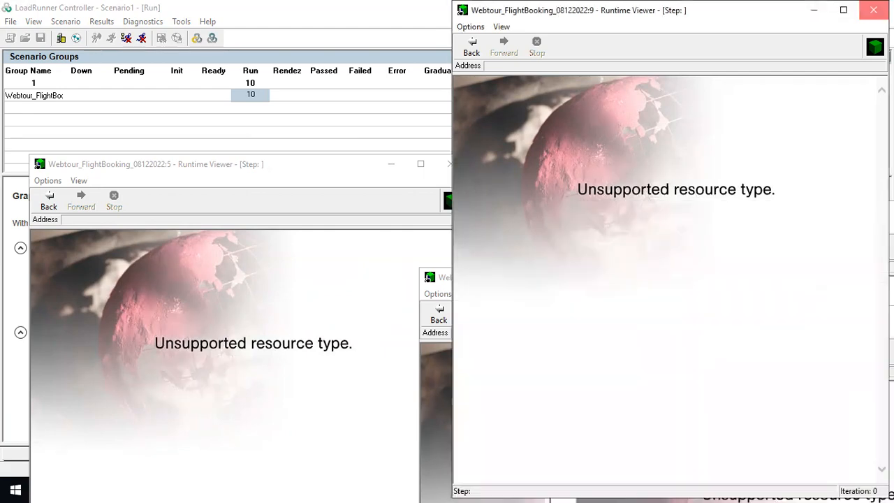
left_click(873, 10)
left_click(873, 10)
left_click(872, 10)
left_click(873, 9)
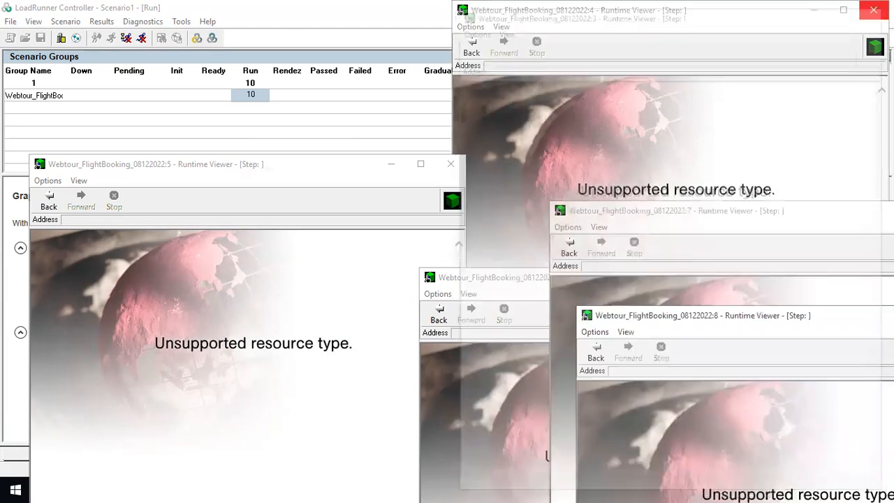
left_click(873, 10)
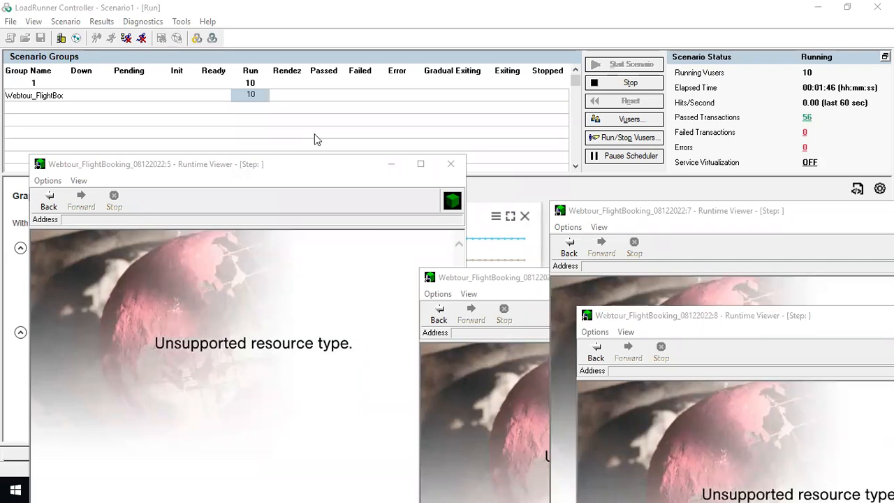
Close the remaining runtime viewers of Vusers 5, 6, 7 and 8 to uncover the run graphs
left_click(590, 212)
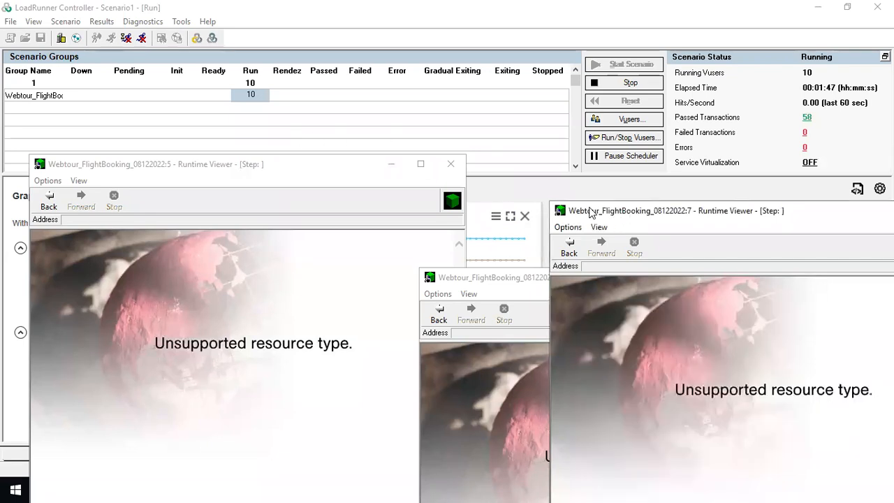
left_click_drag(590, 211, 118, 204)
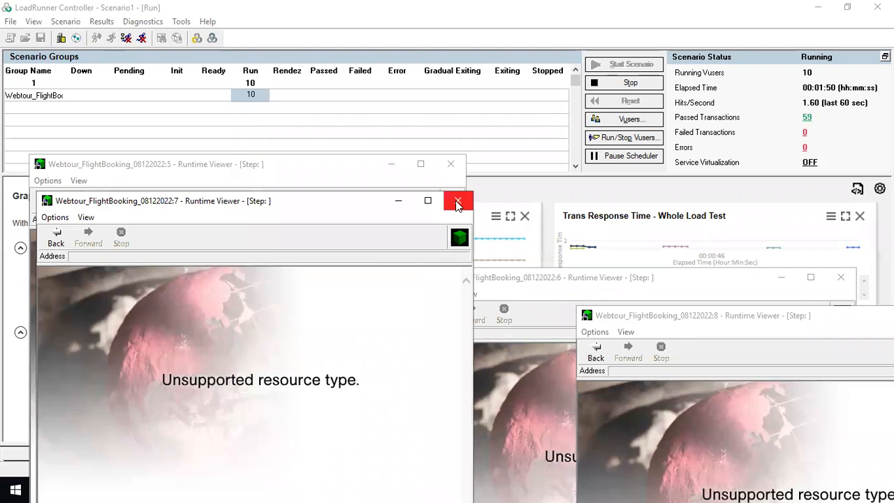
left_click(458, 201)
left_click(451, 163)
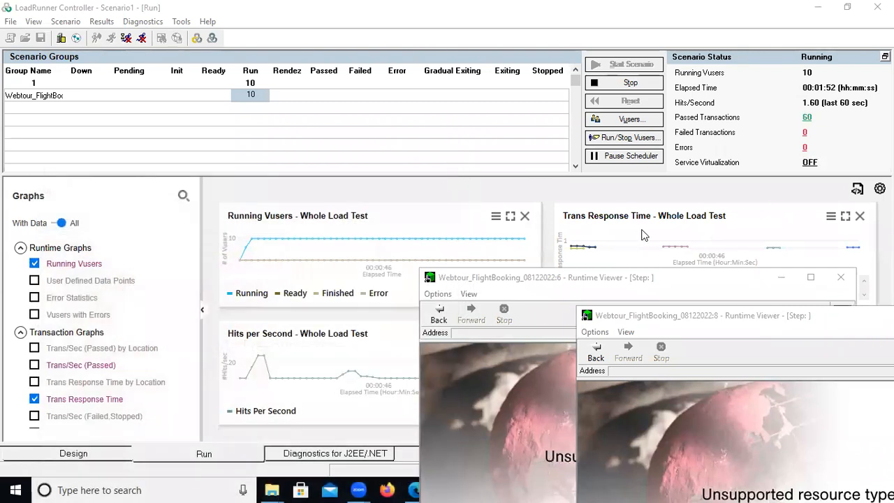
left_click(553, 301)
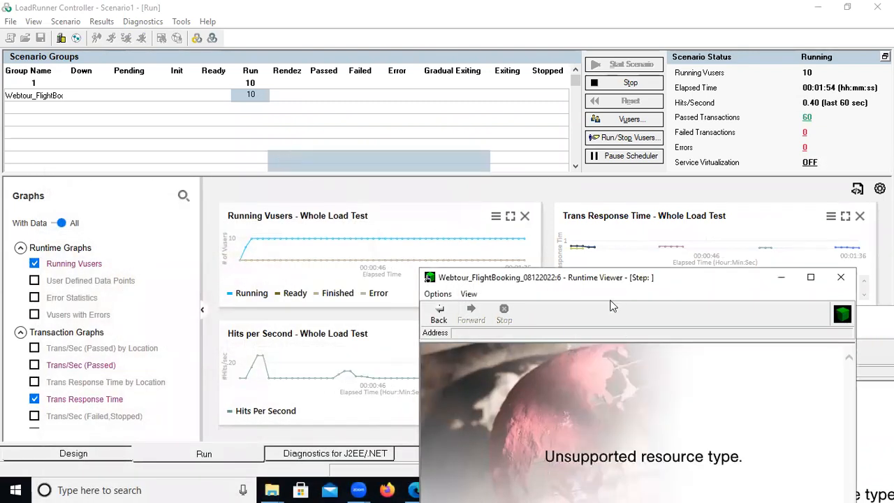
left_click_drag(573, 283, 357, 202)
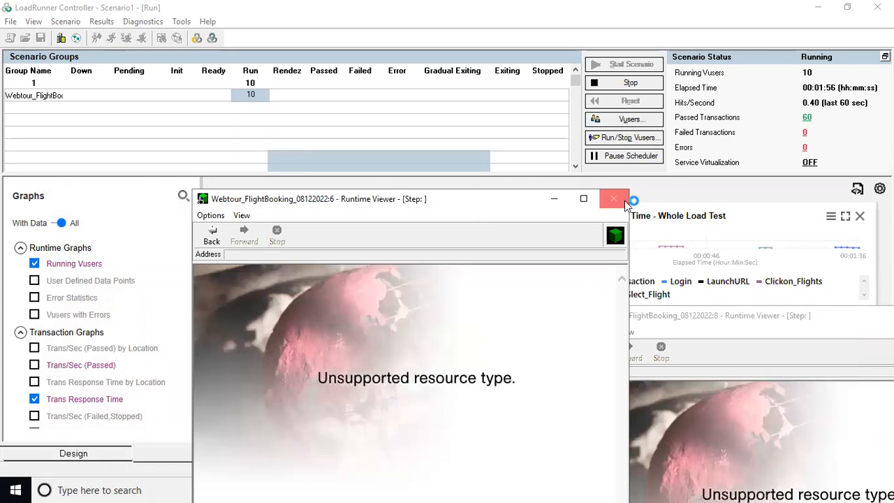
left_click(617, 203)
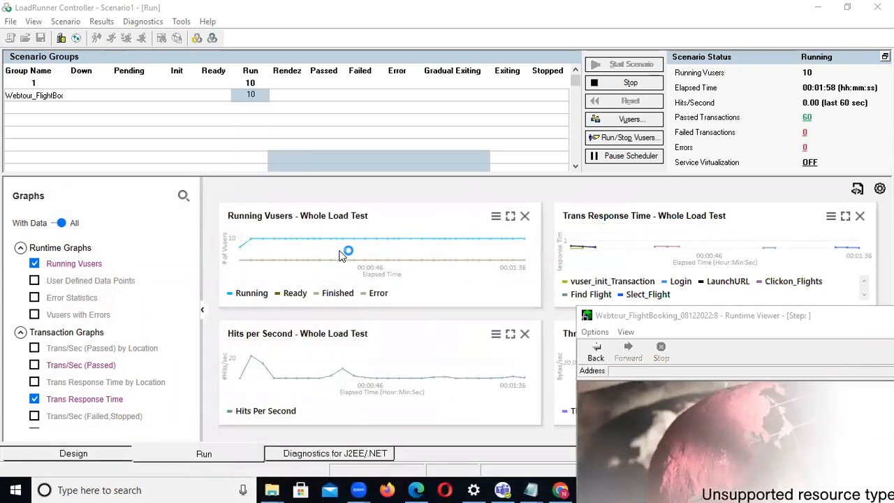
left_click(339, 254)
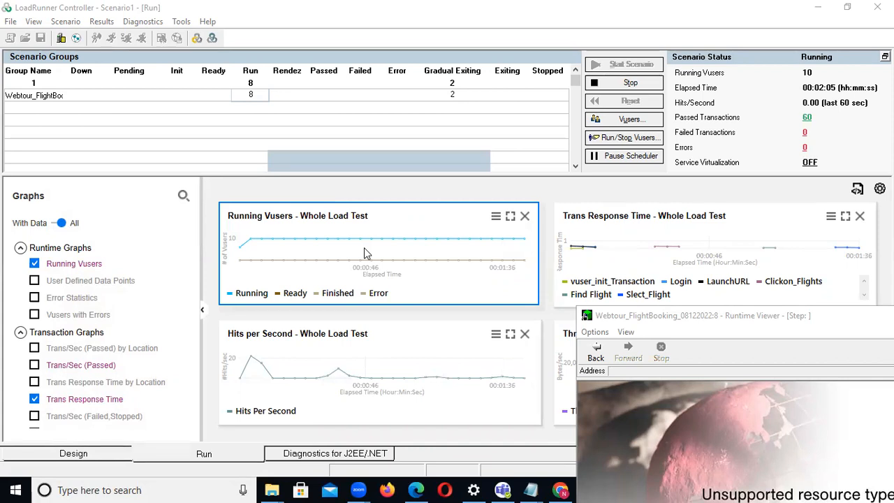
left_click_drag(742, 316, 453, 204)
left_click(709, 203)
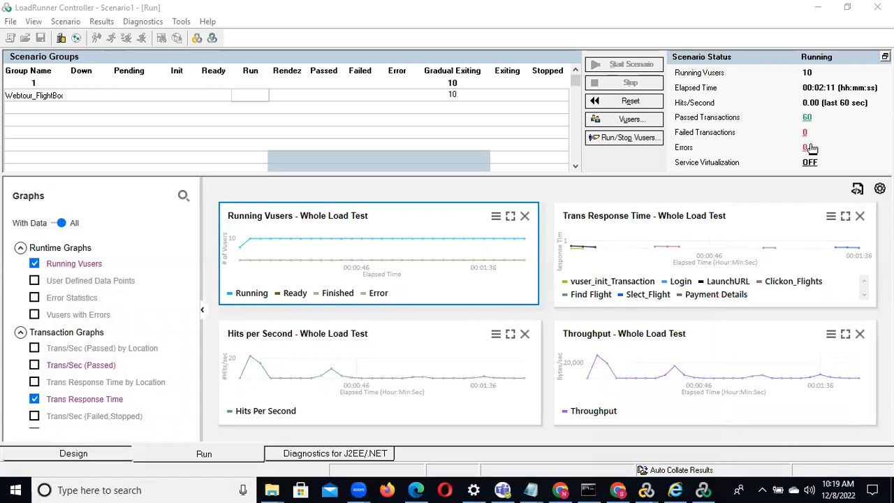
Enlarge the Running Vusers graph and the Trans Response Time graph in turn to examine their curves and per-transaction values
double_click(369, 245)
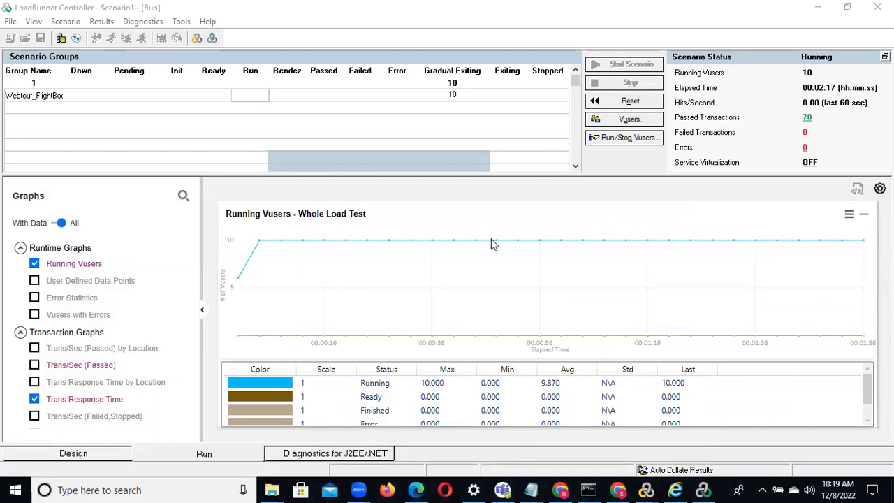
double_click(428, 308)
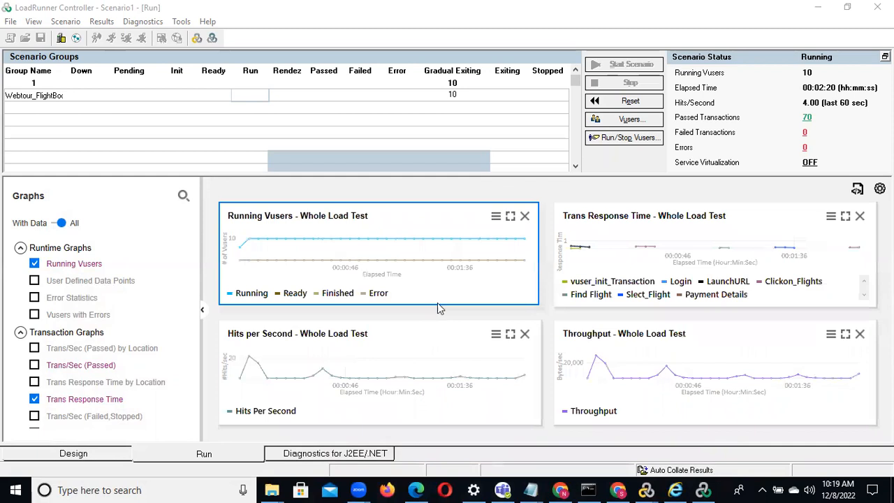
double_click(633, 250)
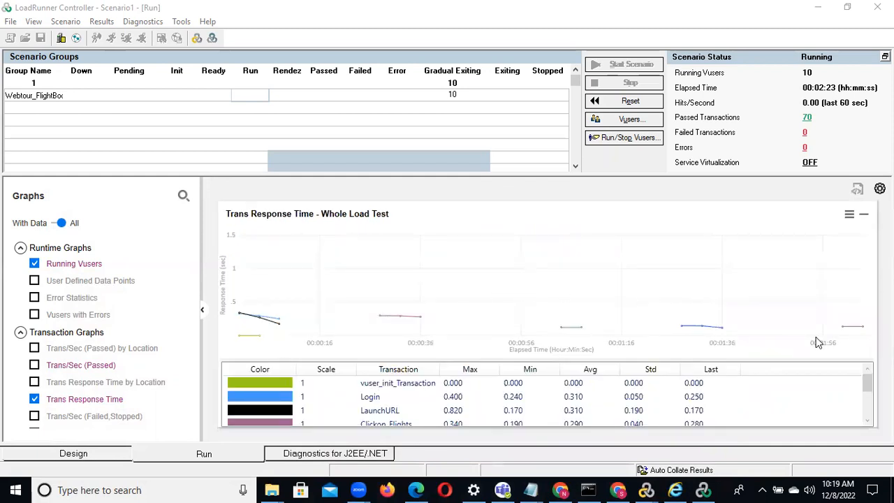
left_click_drag(868, 381, 868, 408)
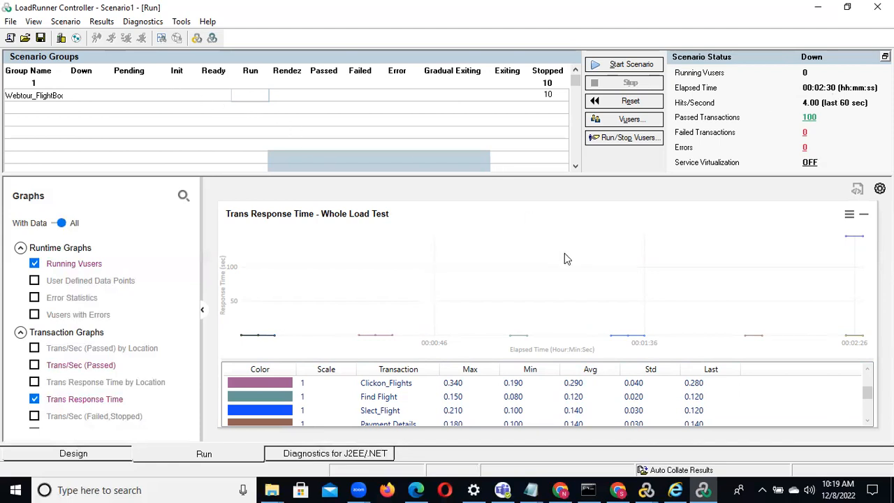
Analyze the finished run's results in LoadRunner Analysis and review the Summary Report down to its transactions table
left_click(101, 23)
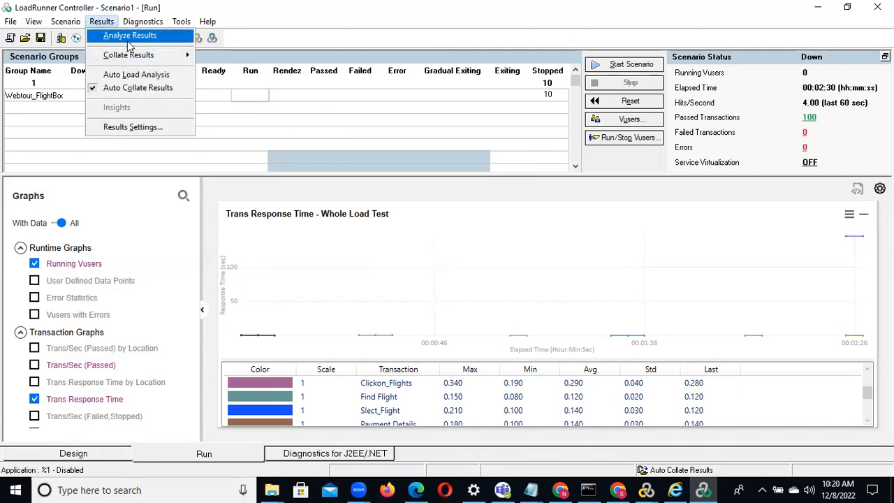
left_click(129, 37)
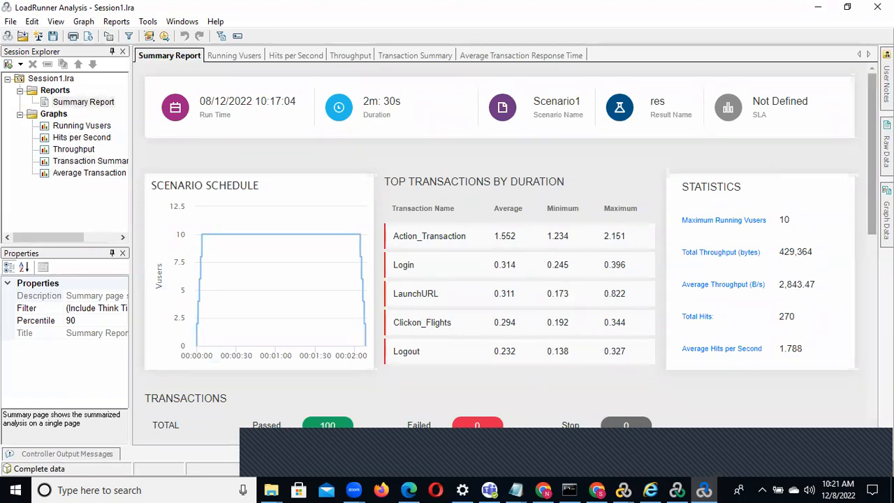
scroll(511, 256, "down", 3)
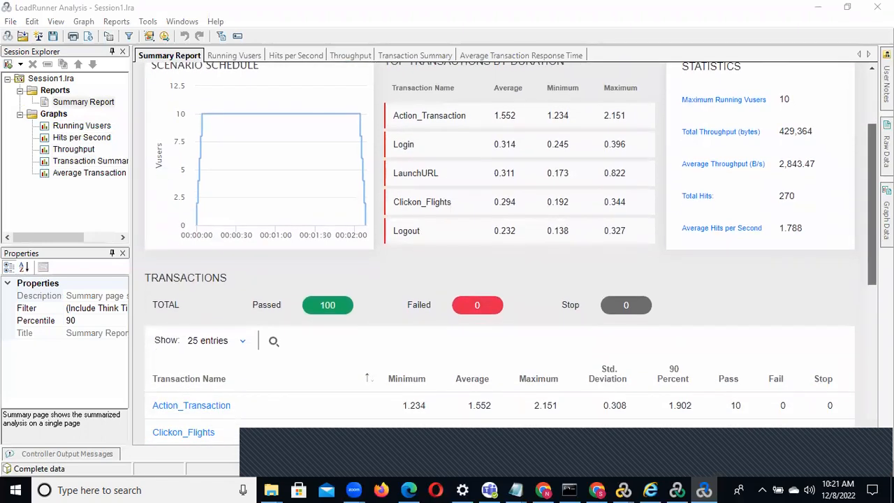
scroll(510, 256, "down", 6)
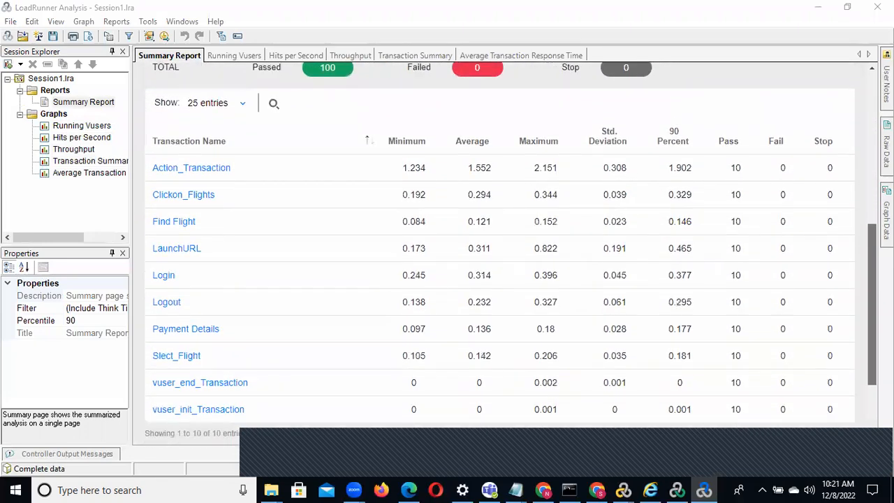
scroll(510, 256, "down", 1)
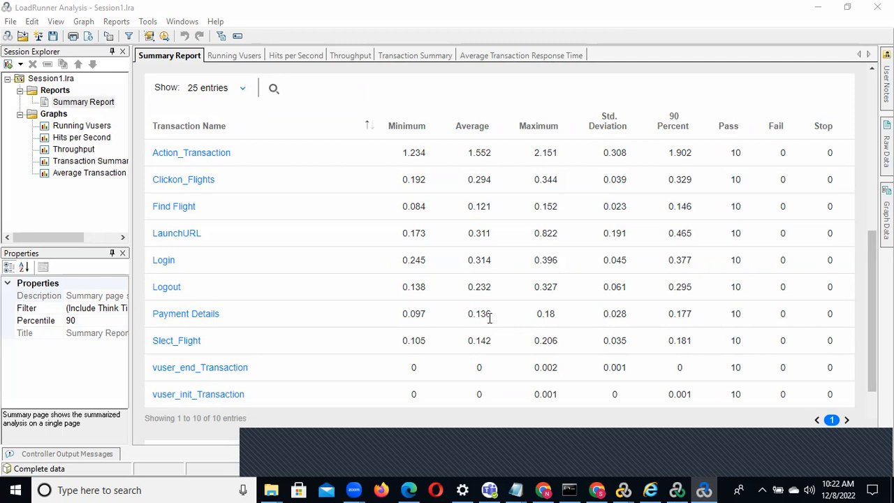
Check the machine's CPU and memory usage in Task Manager, and minimize it to return to the Summary Report
right_click(752, 487)
left_click(759, 434)
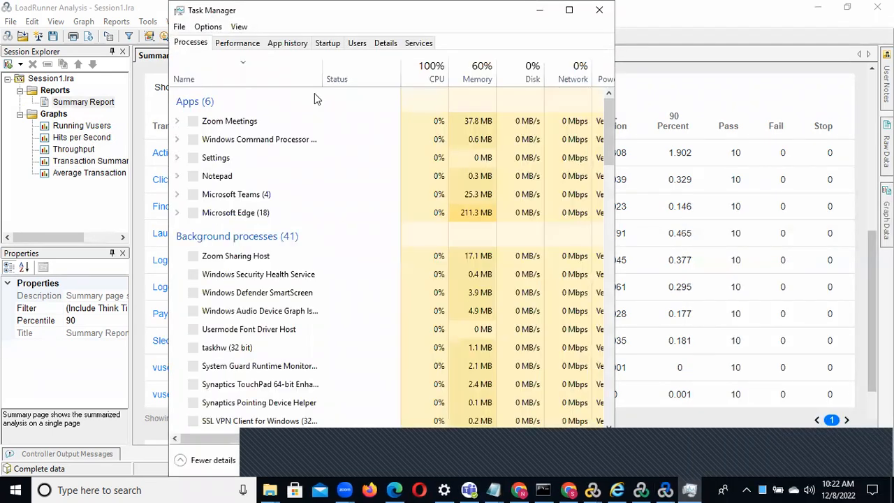
left_click(238, 44)
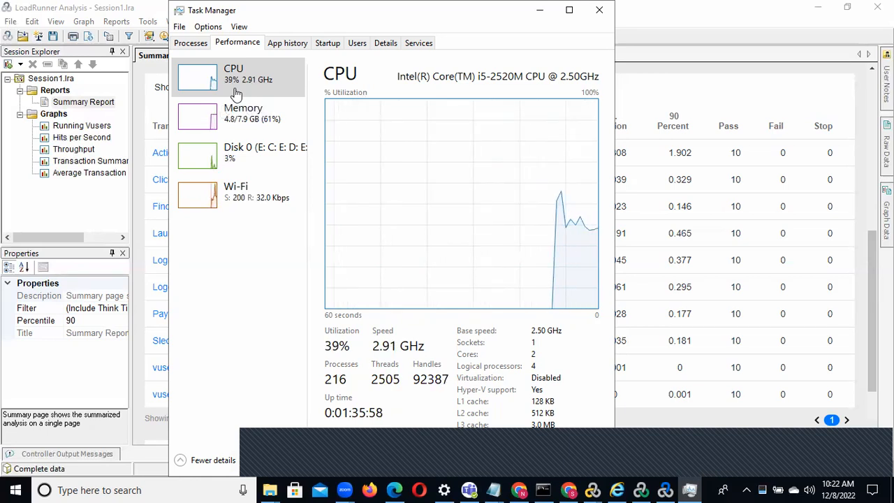
left_click(259, 126)
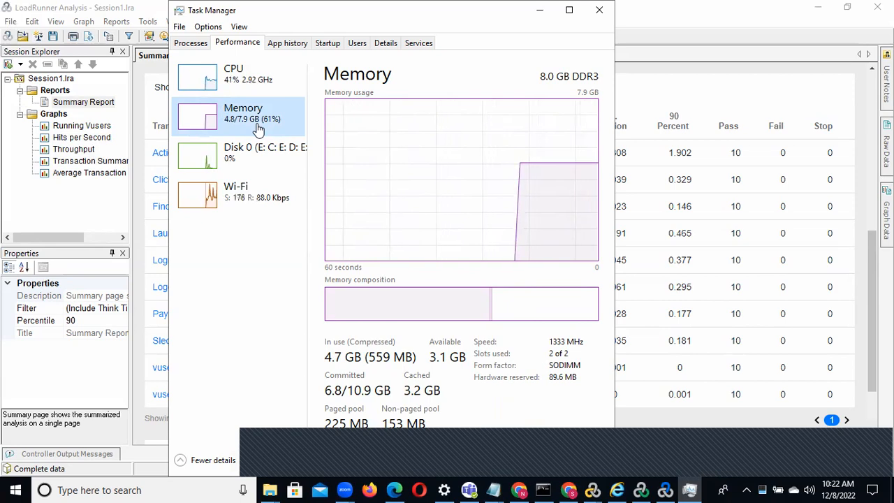
left_click(540, 10)
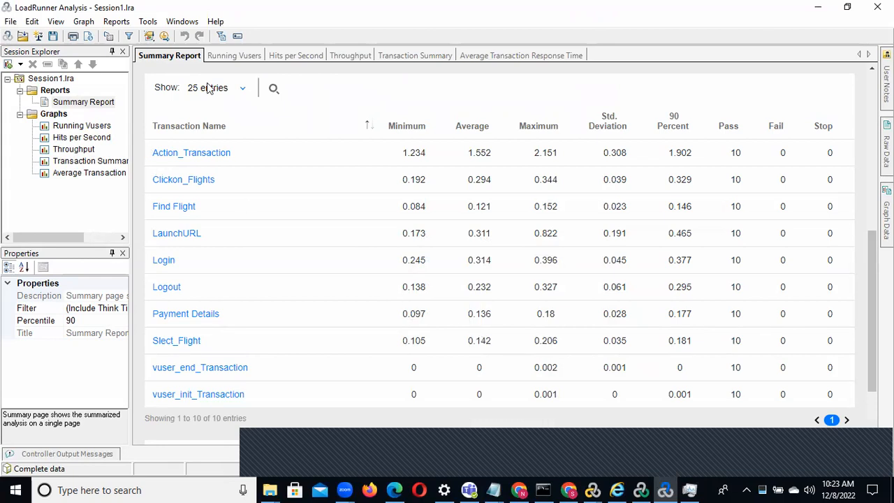
Examine the Running Vusers, Hits per Second, Throughput, Transaction Summary and Average Transaction Response Time graphs of the session
double_click(81, 128)
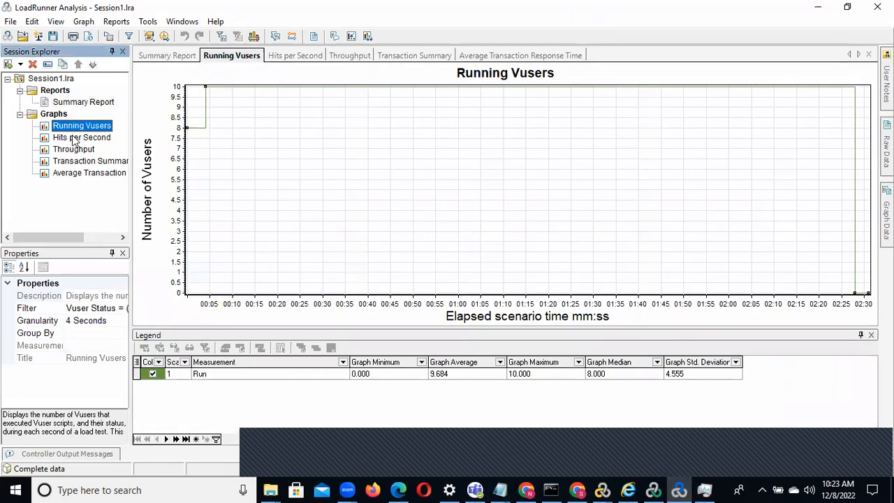
left_click(75, 138)
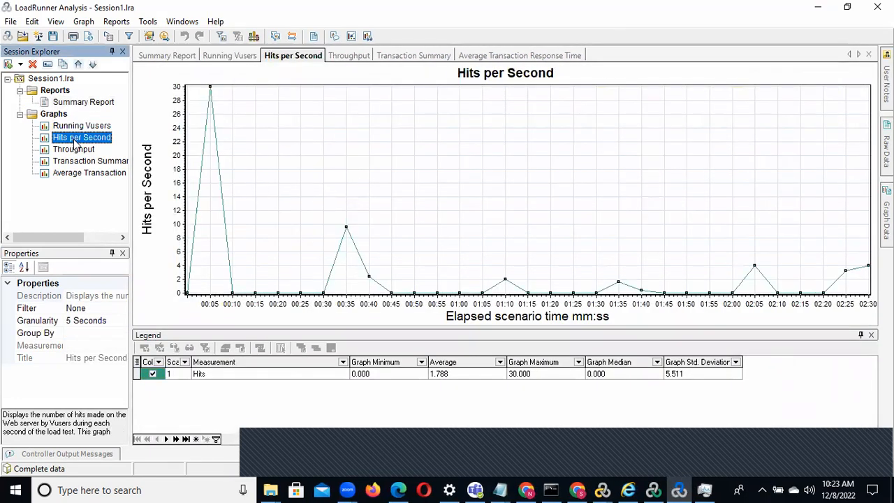
left_click(74, 150)
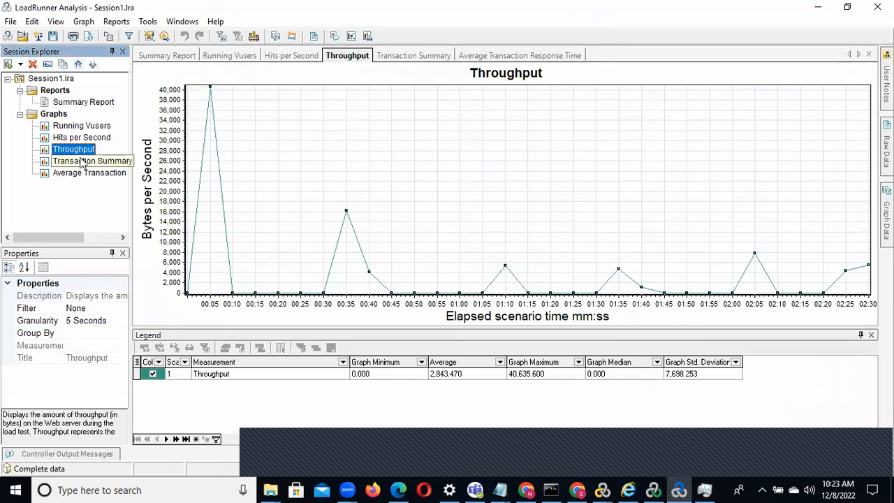
left_click(81, 161)
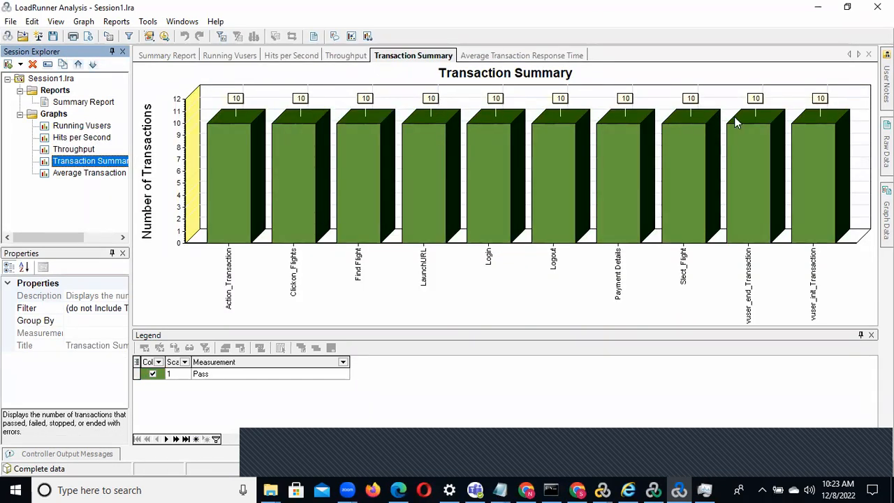
left_click(101, 174)
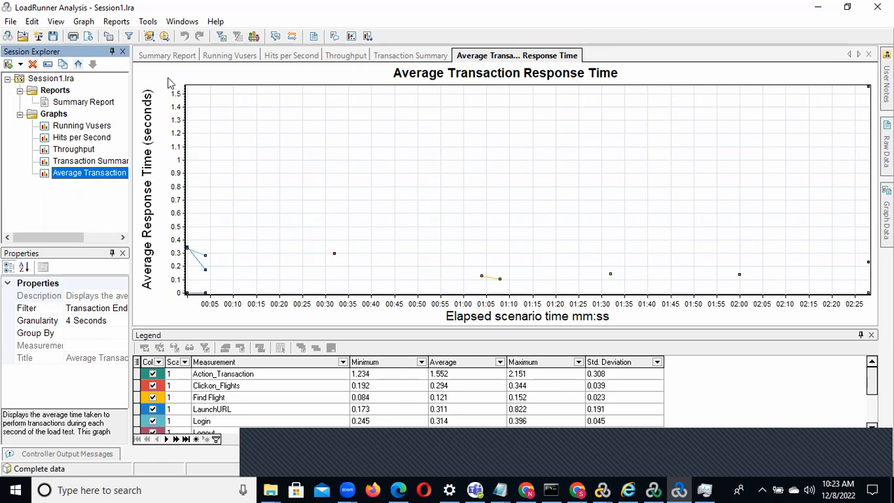
Generate a report from the Detailed report (for single run) template for the whole scenario
left_click(117, 22)
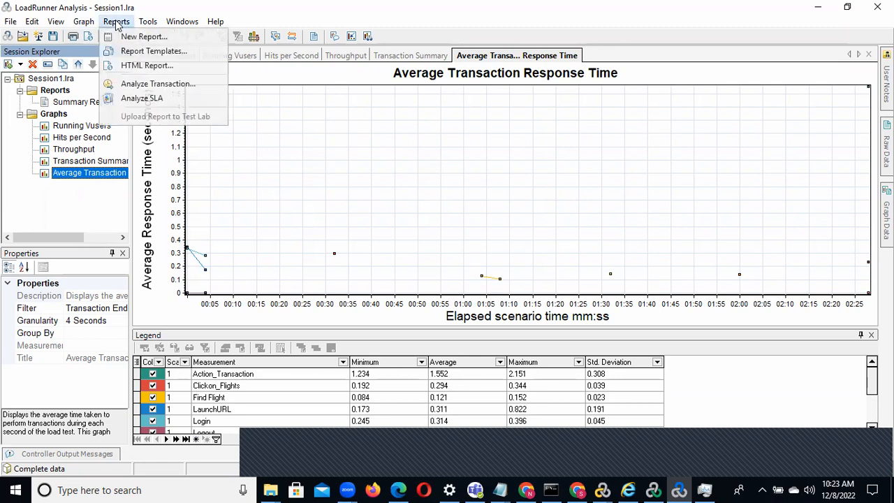
left_click(148, 52)
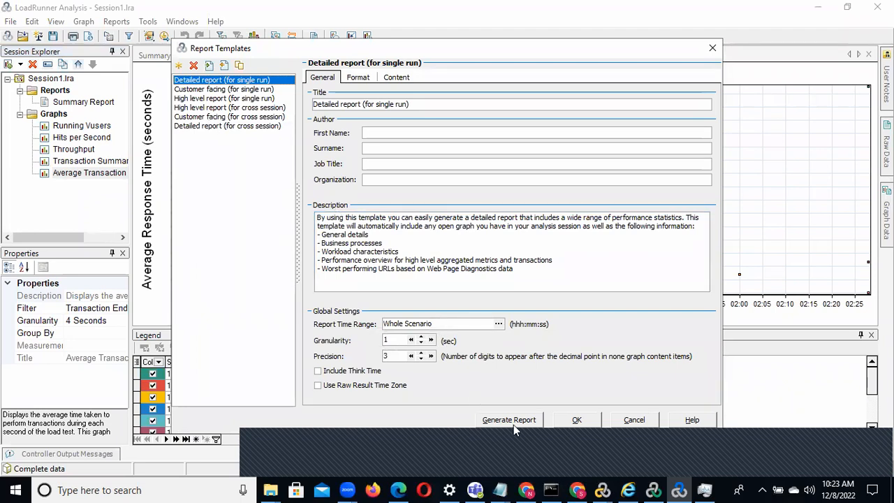
left_click(495, 417)
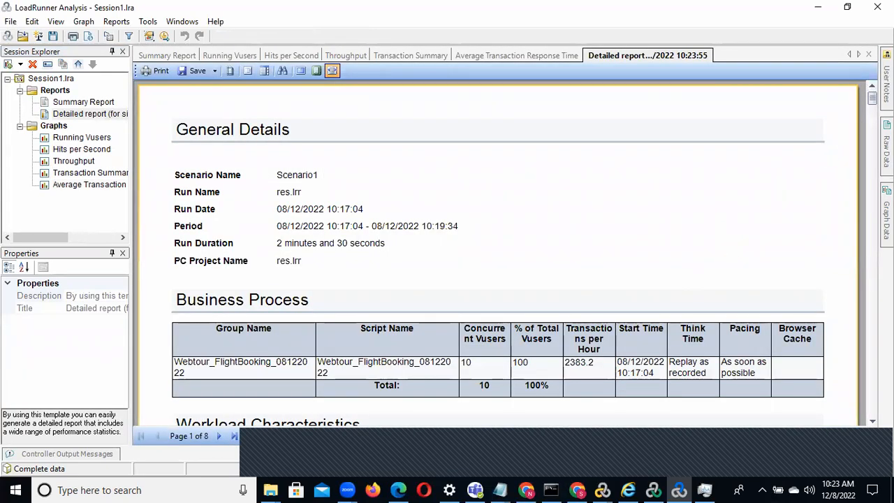
Read through the detailed report's general details, business process, workload characteristics and transaction summary sections, and return to its beginning
scroll(871, 97, "down", 1)
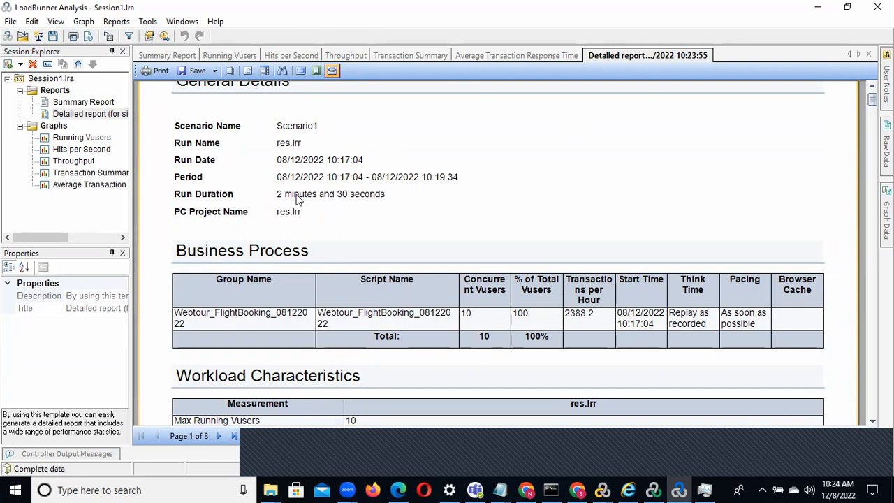
left_click(356, 194)
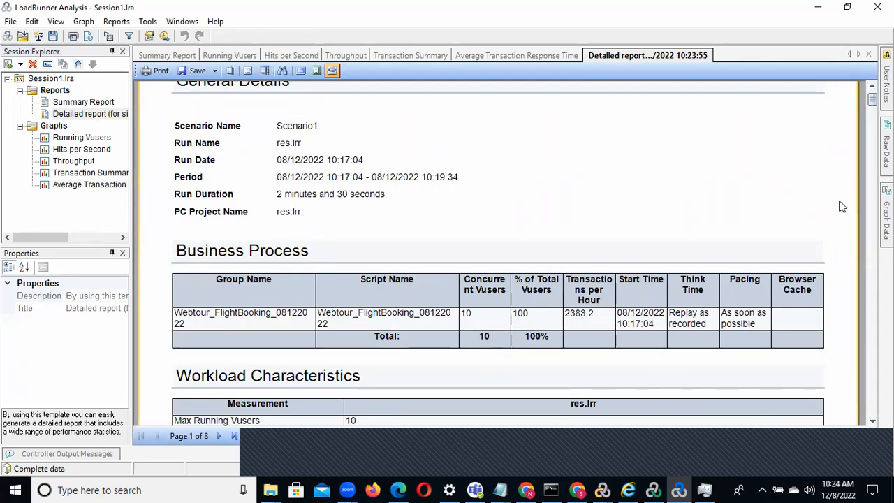
left_click_drag(873, 99, 873, 106)
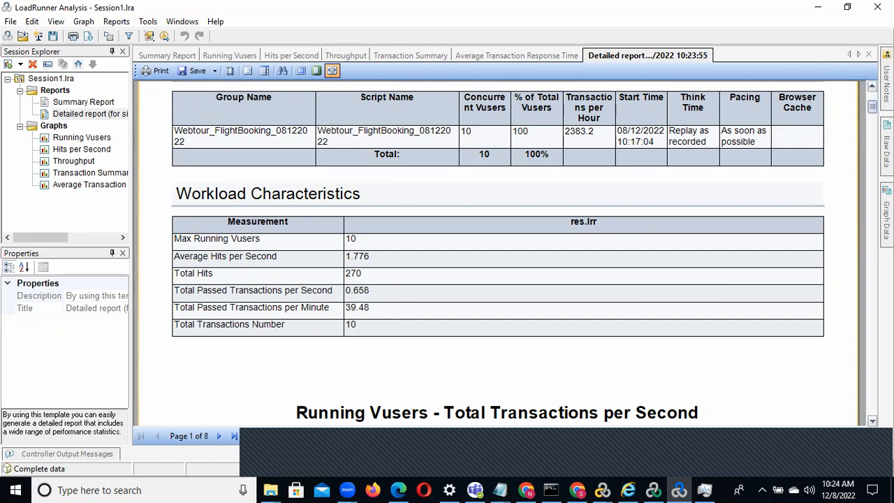
scroll(872, 109, "down", 1)
left_click_drag(872, 108, 872, 136)
scroll(421, 133, "down", 10)
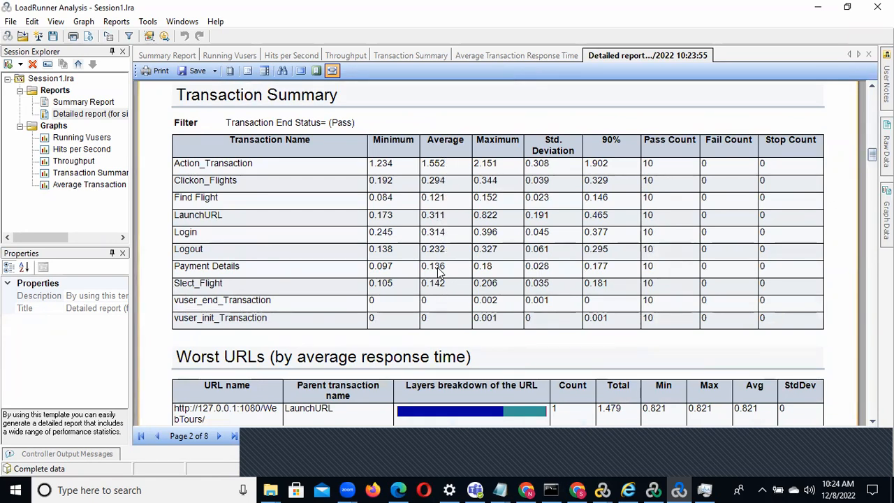
left_click_drag(872, 155, 872, 99)
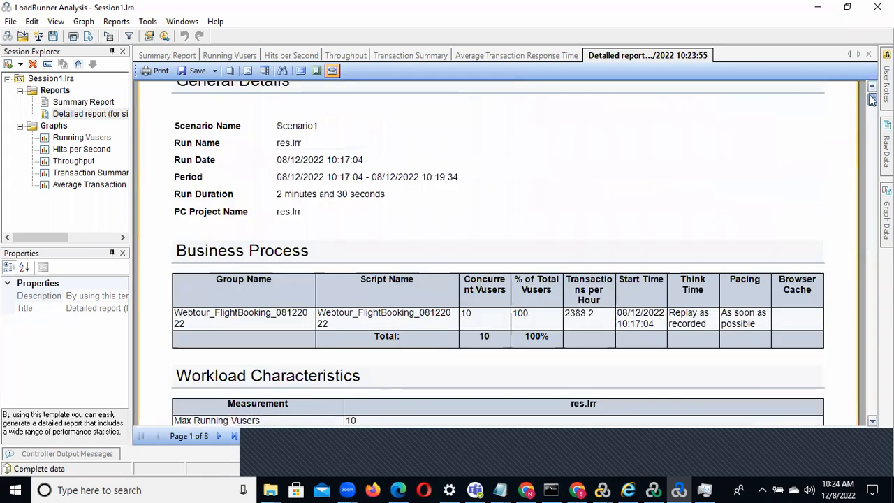
Export all pages of the detailed report as an HTML file named Report_FB_0812 on the Desktop
left_click(215, 70)
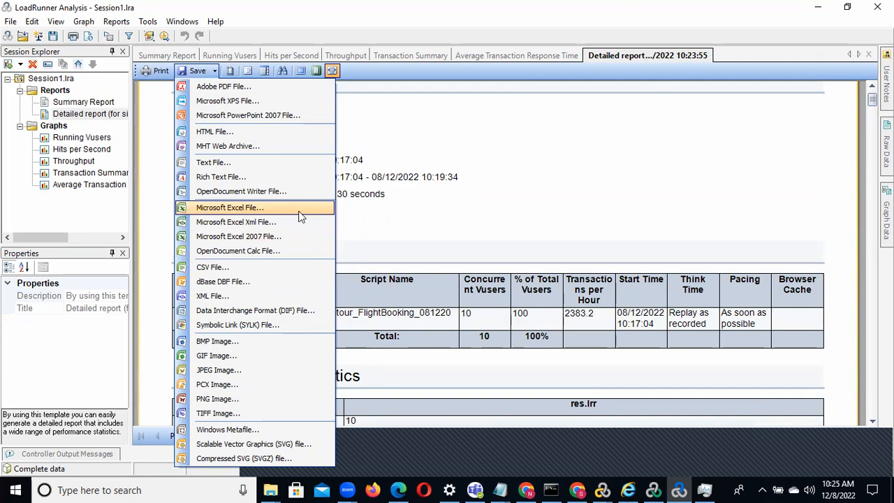
left_click(240, 133)
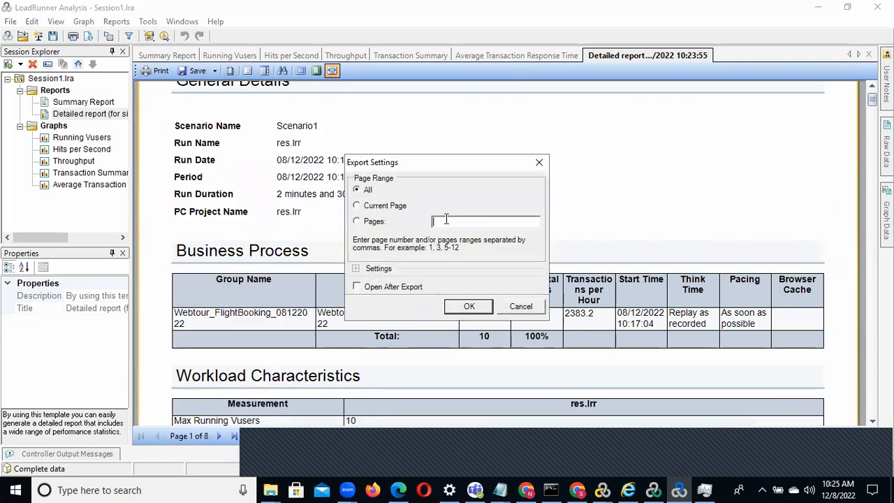
left_click(461, 312)
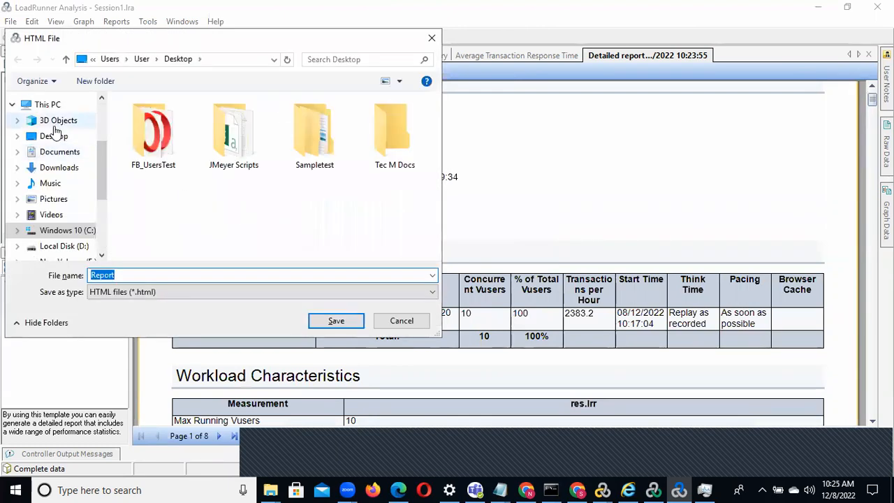
left_click(56, 139)
double_click(133, 275)
left_click(133, 275)
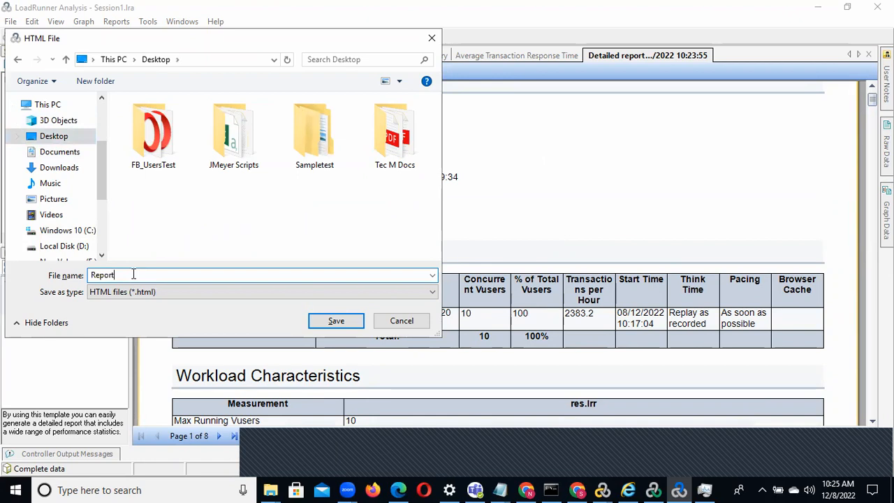
type("_")
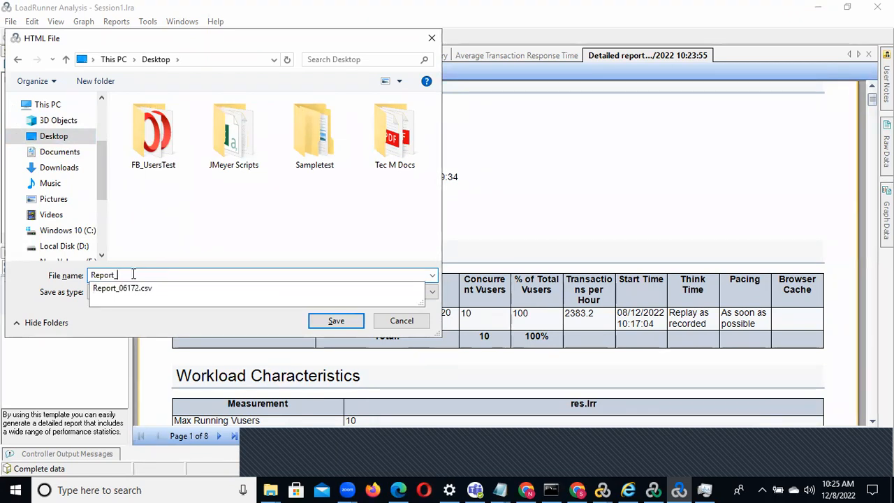
type("FB_")
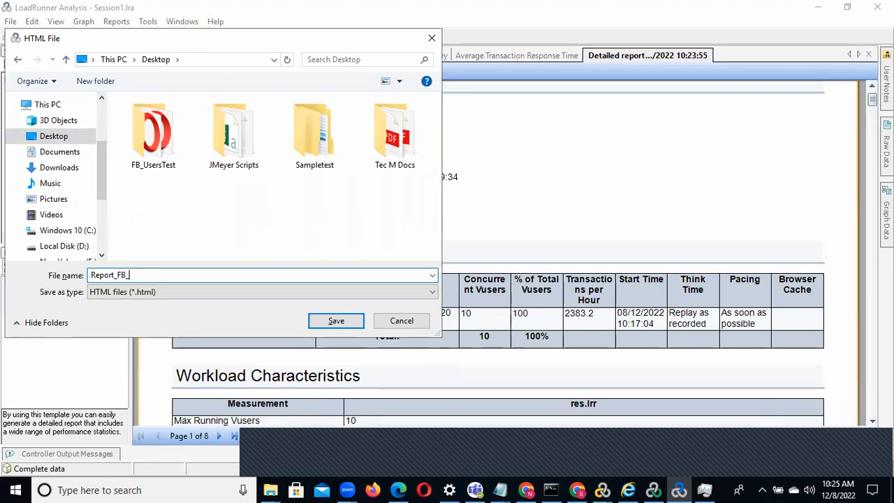
type("0812")
left_click(335, 320)
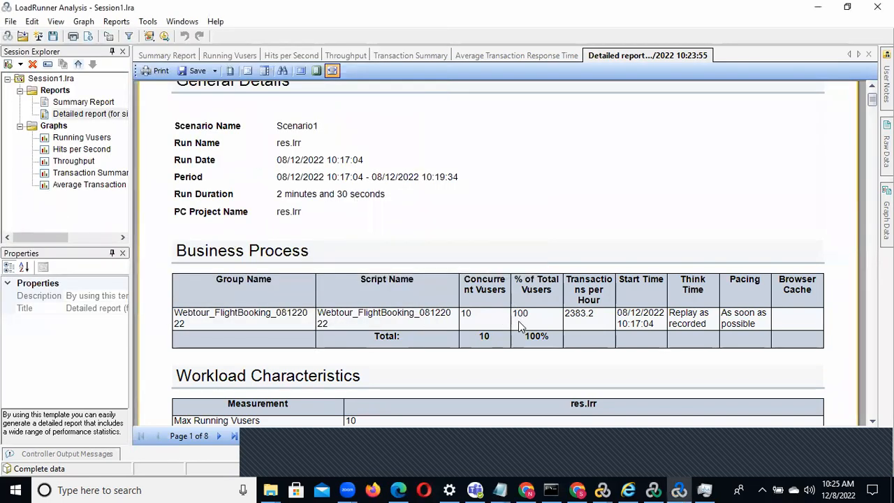
Inspect the exported Report_FB_0812.files folder on the desktop, minimize it and switch back to LoadRunner Analysis
left_click(892, 490)
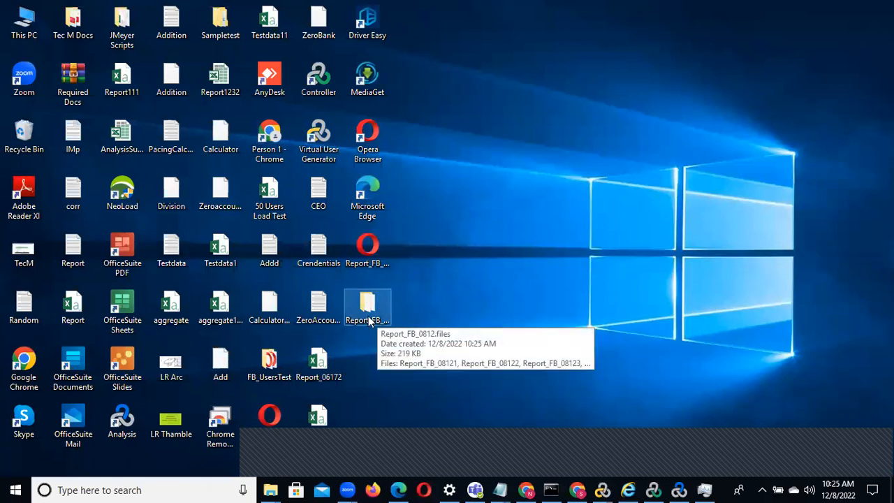
double_click(368, 318)
left_click(368, 319)
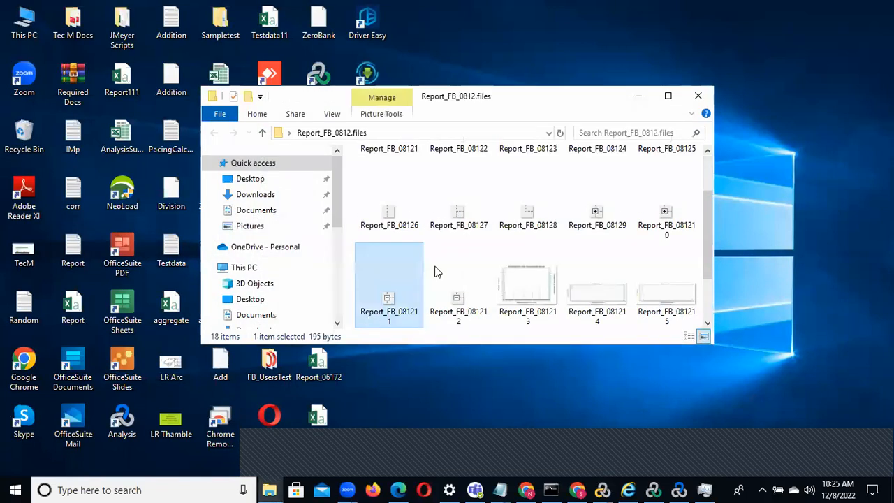
left_click(668, 96)
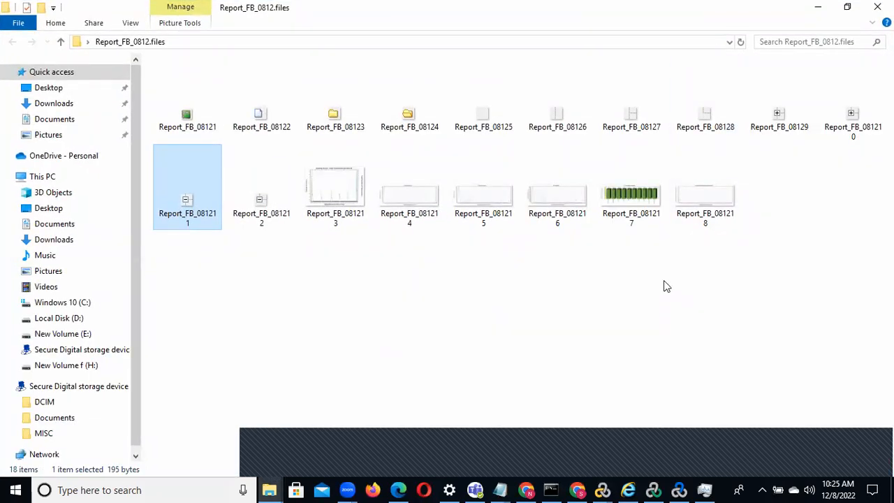
left_click(816, 15)
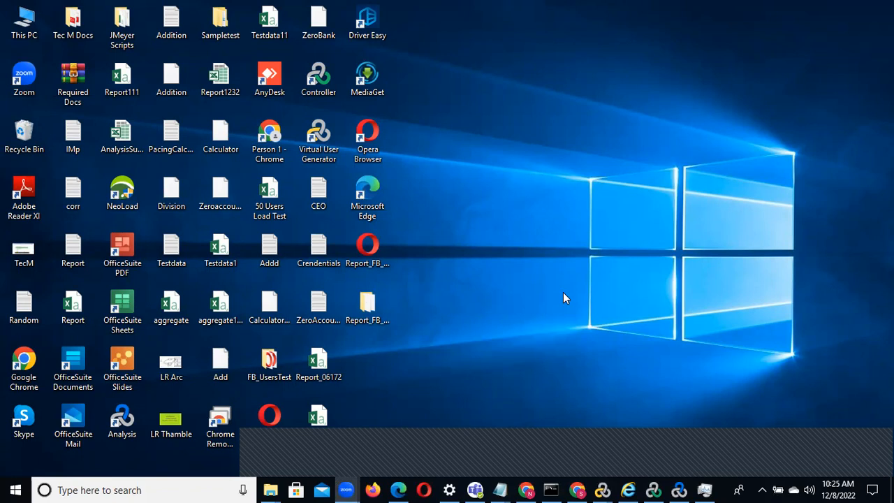
mouse_move(679, 490)
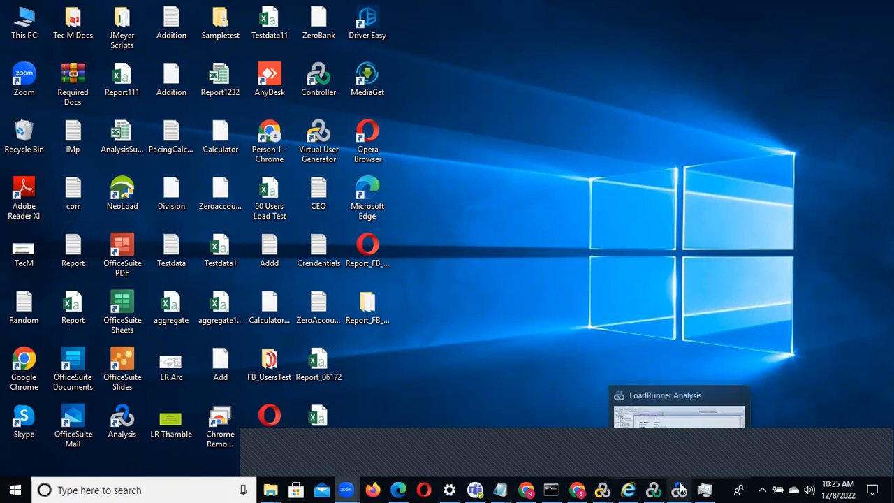
left_click(679, 430)
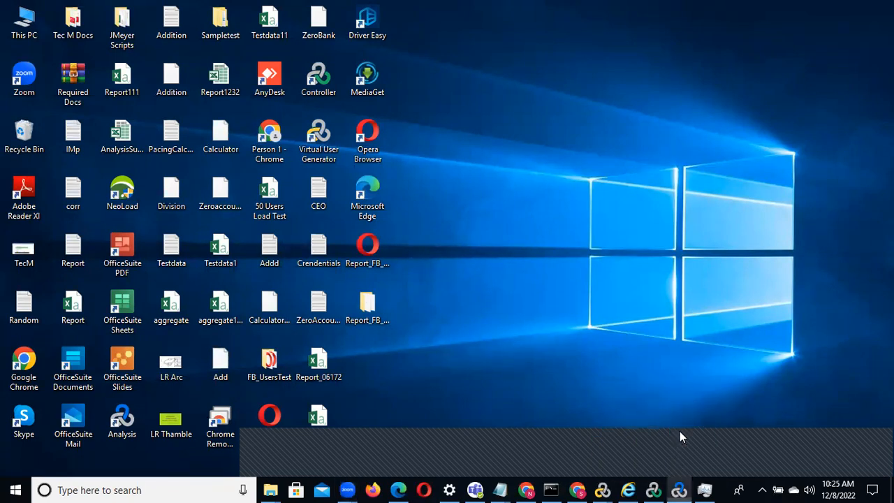